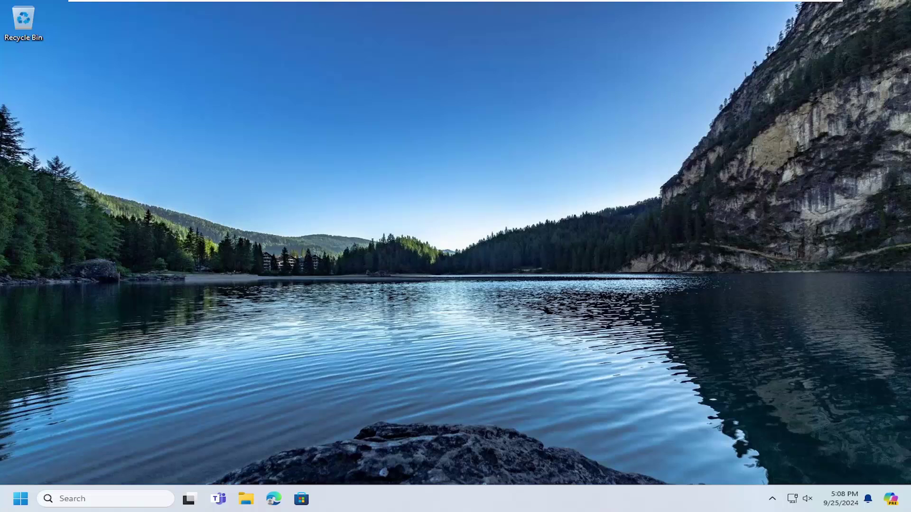
Search Start for regedit, run Registry Editor as administrator, and approve the UAC prompt
key(super)
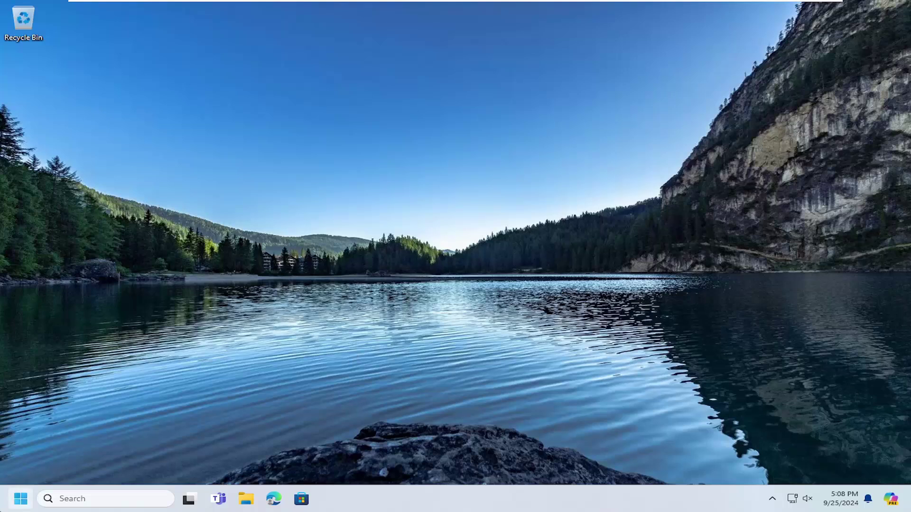
text(regedit)
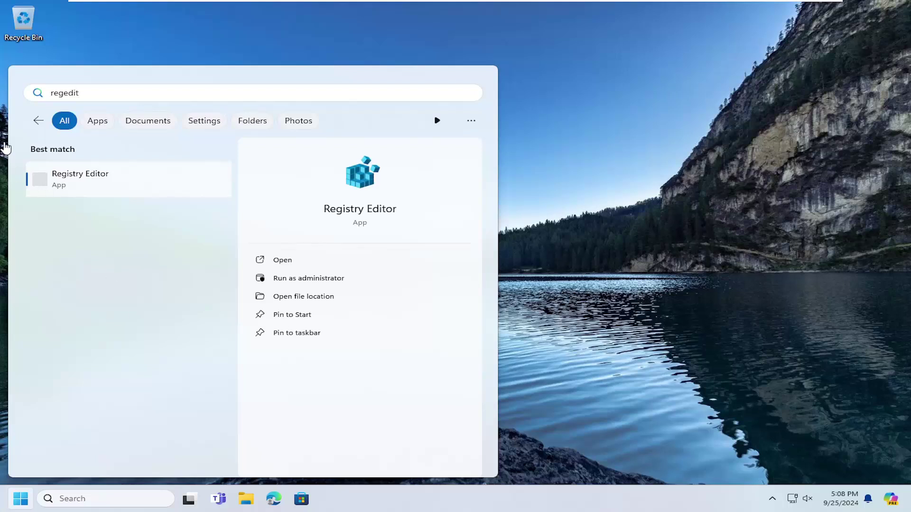
right_click(65, 189)
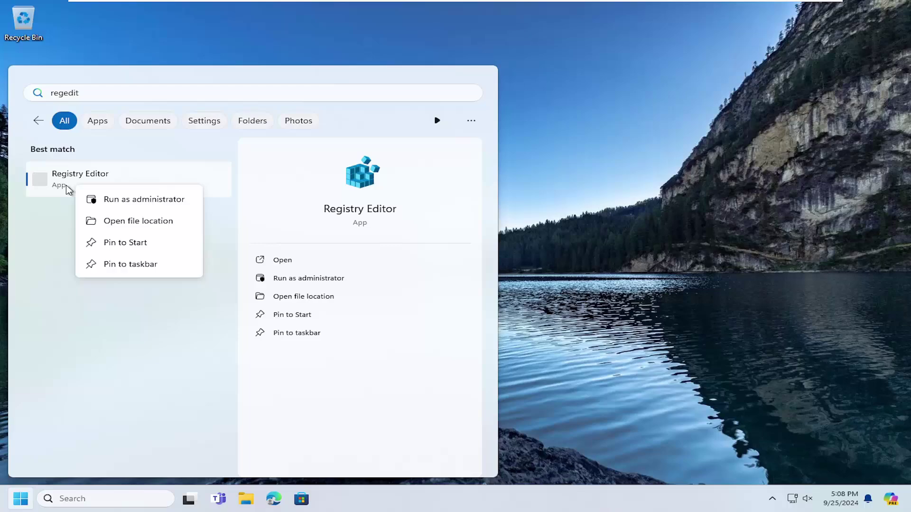
click(110, 200)
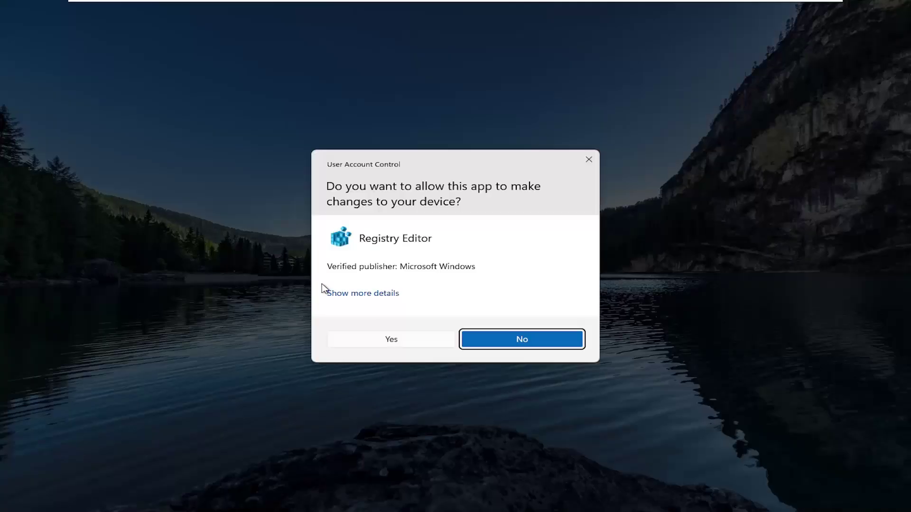
click(392, 339)
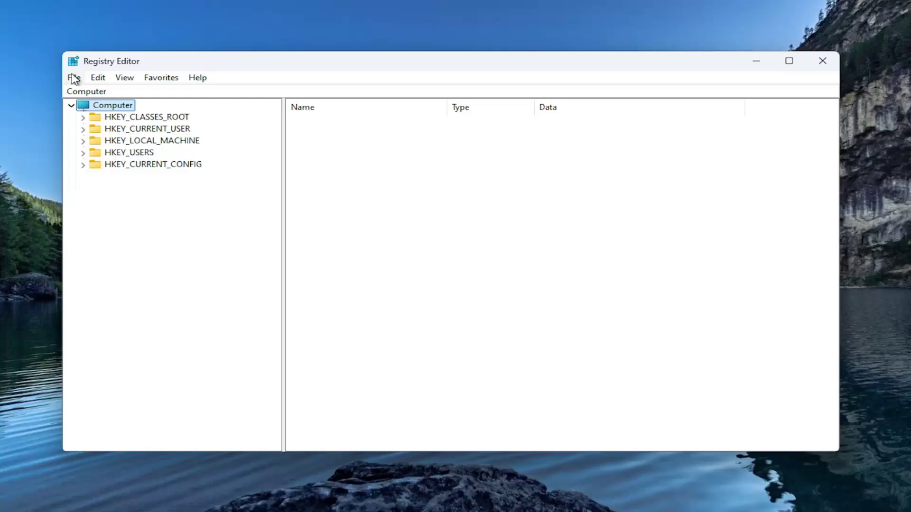
click(74, 78)
click(90, 108)
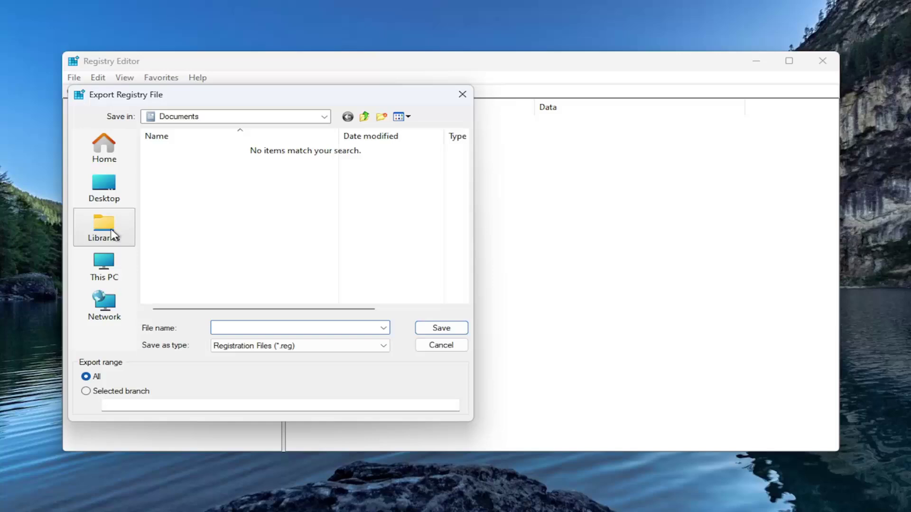
click(458, 348)
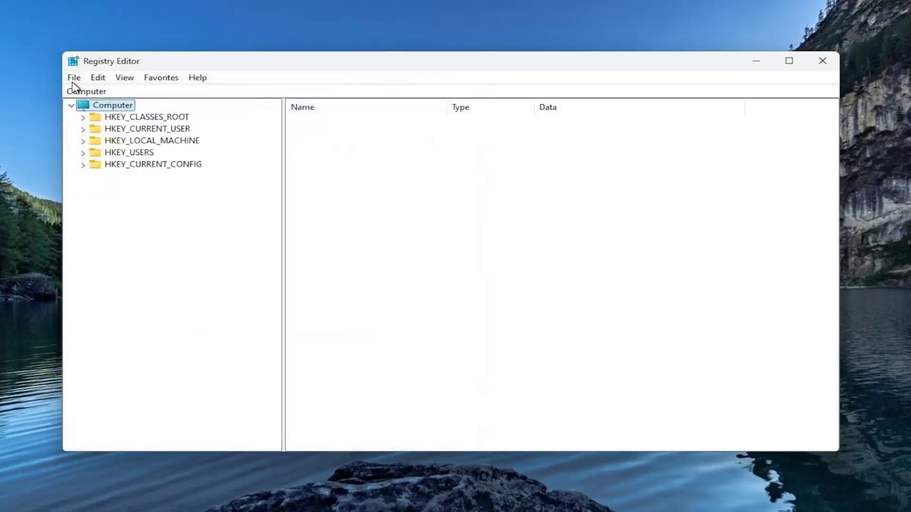
click(73, 79)
click(90, 93)
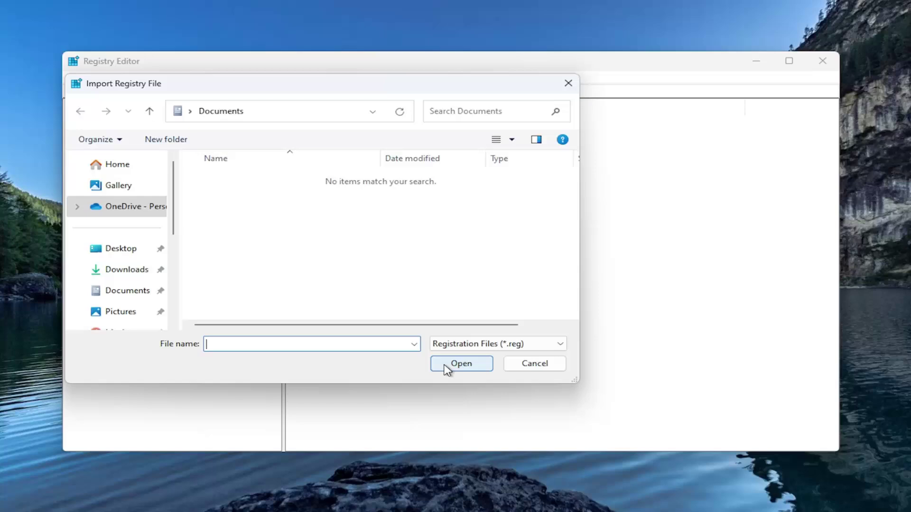
click(534, 365)
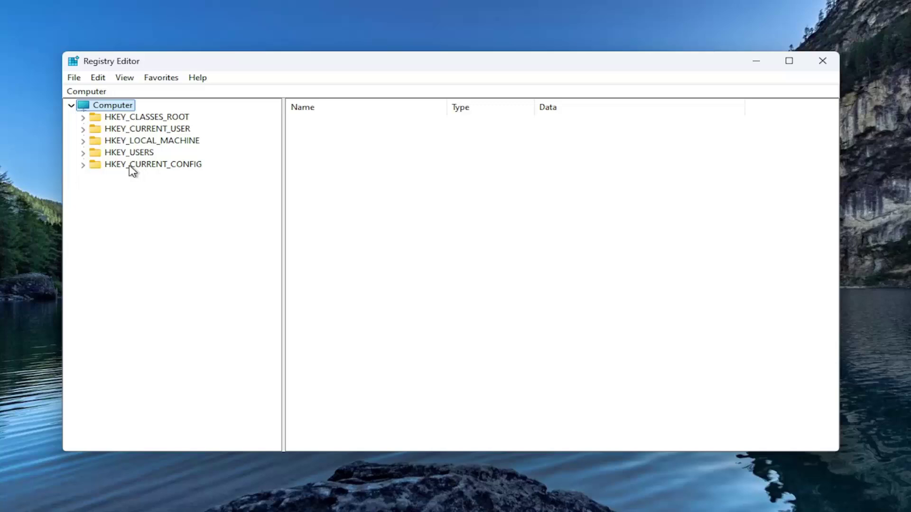
Open ForegroundLockTimeout under HKEY_CURRENT_USER\Control Panel\Desktop for editing
double_click(150, 131)
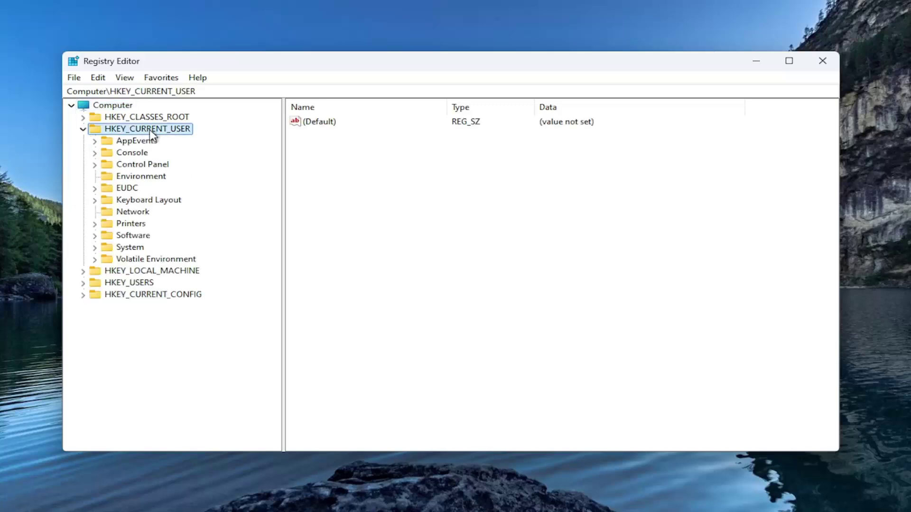
double_click(122, 165)
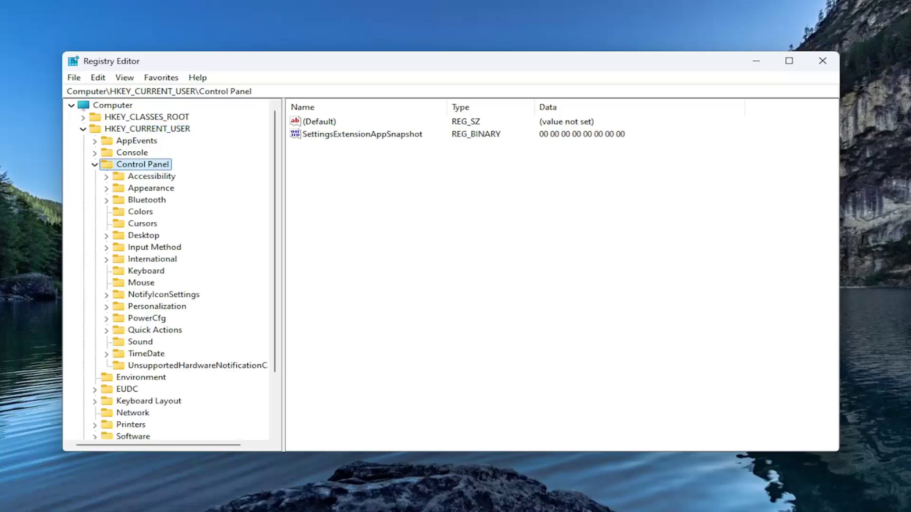
click(150, 237)
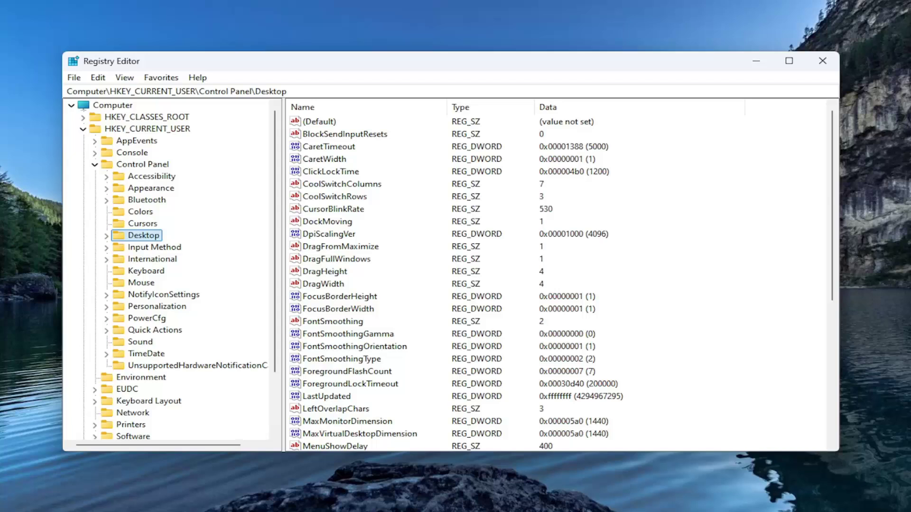
click(347, 386)
double_click(346, 385)
Keep ForegroundLockTimeout at hex 30d40 (200000), confirm, then select the AppEvents key
drag(242, 122, 424, 178)
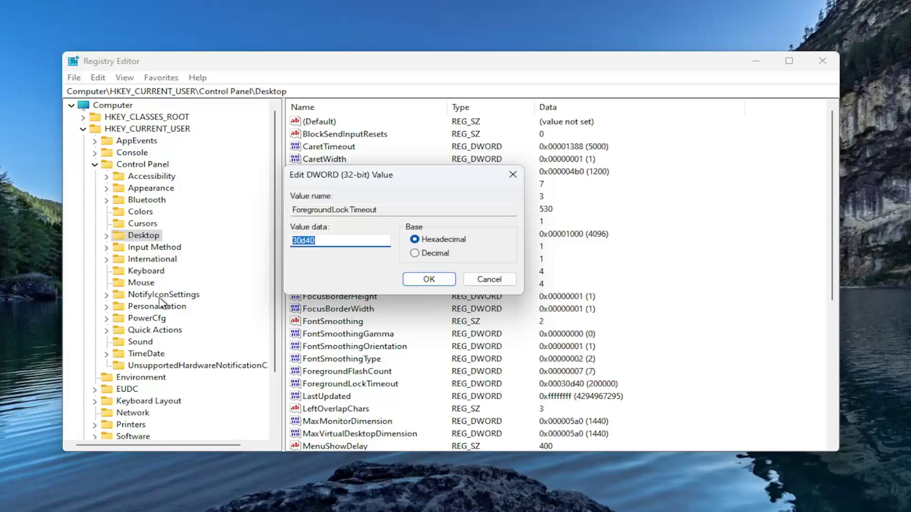
click(325, 241)
click(426, 282)
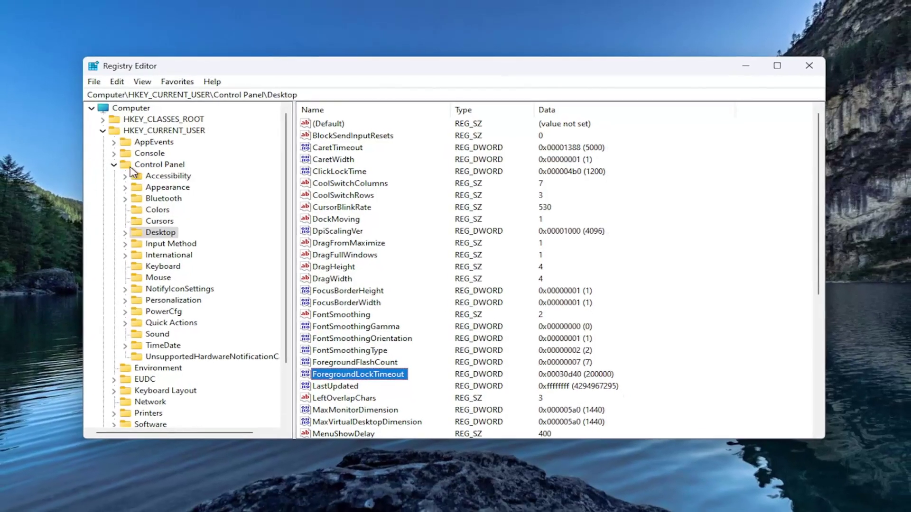
click(120, 165)
click(187, 145)
Collapse the registry tree, close Registry Editor, and start a Start search for Game Mode
double_click(199, 145)
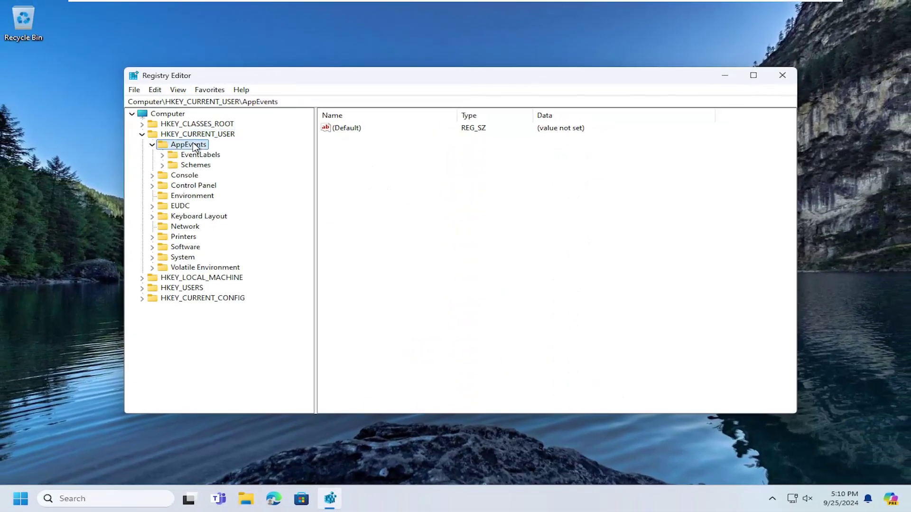
key(Left)
key(Left)
key(Left)
click(783, 75)
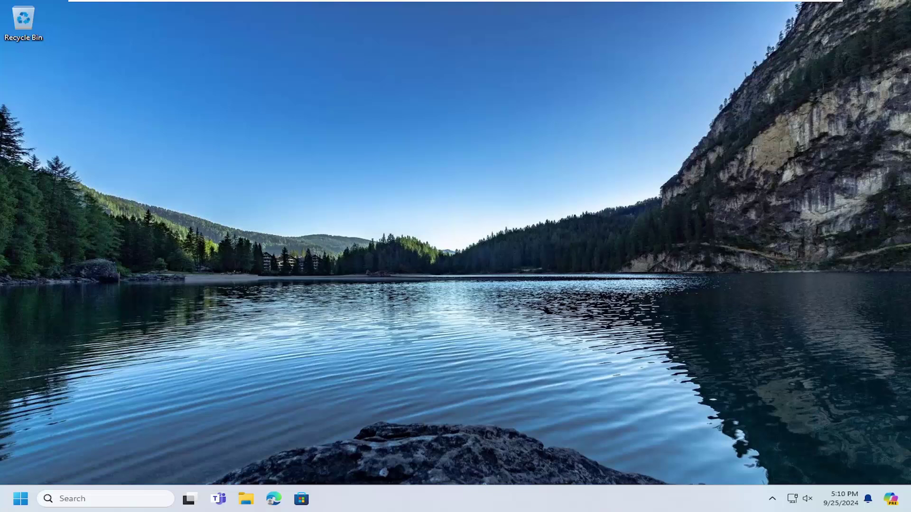
click(20, 498)
text(game mode)
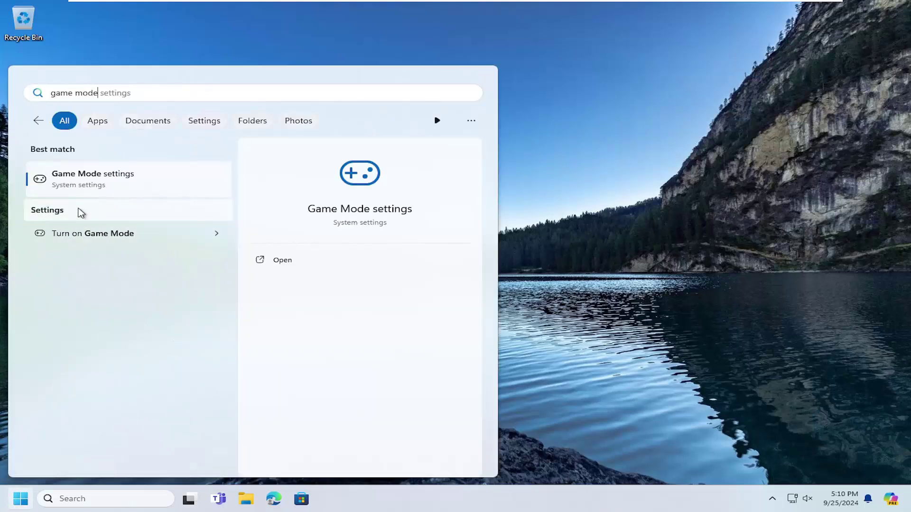
Open the Game Mode page, switch Game Mode on and back off, then close Settings
click(100, 186)
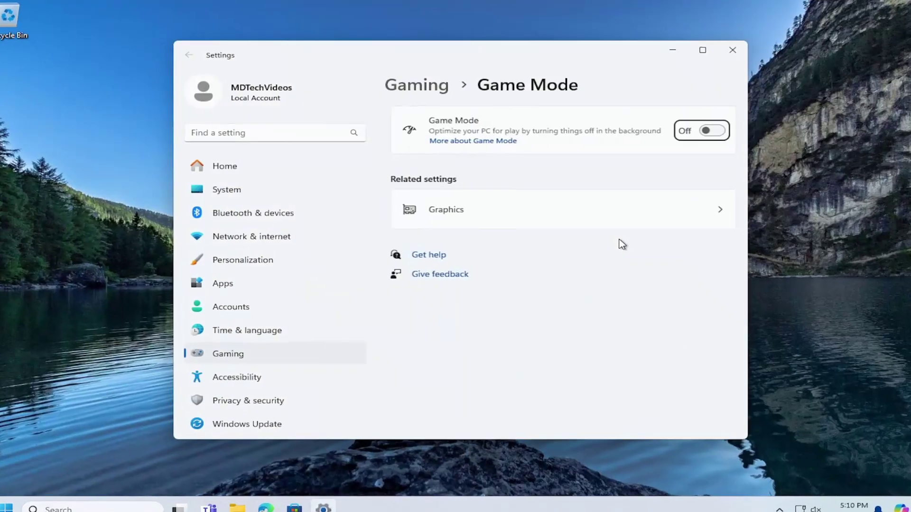
click(719, 131)
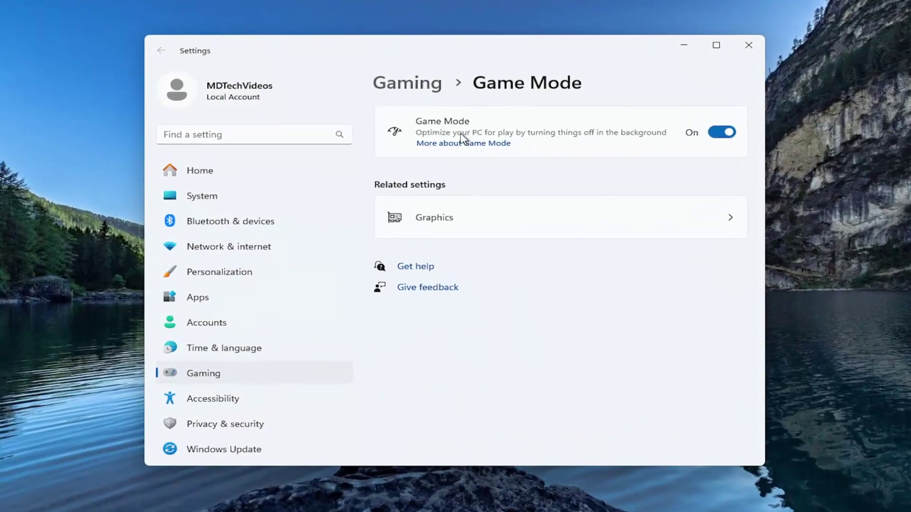
click(716, 132)
click(748, 45)
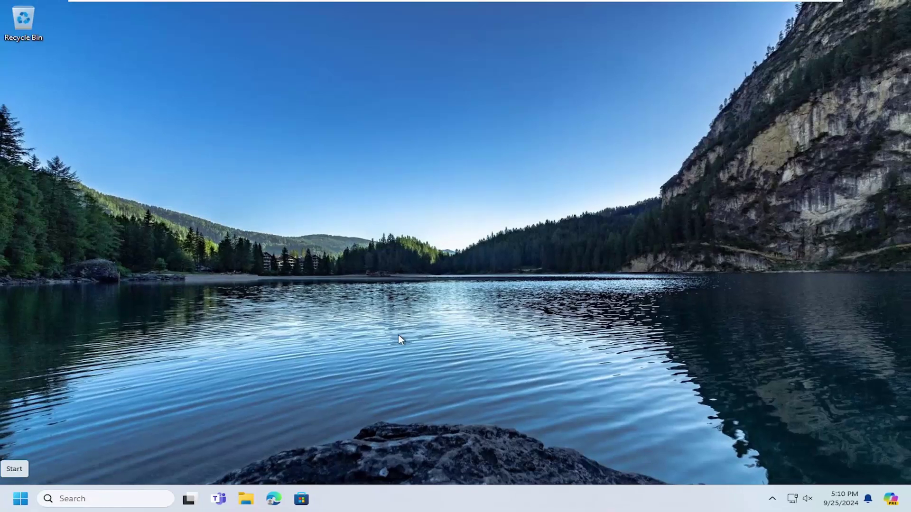
right_click(18, 498)
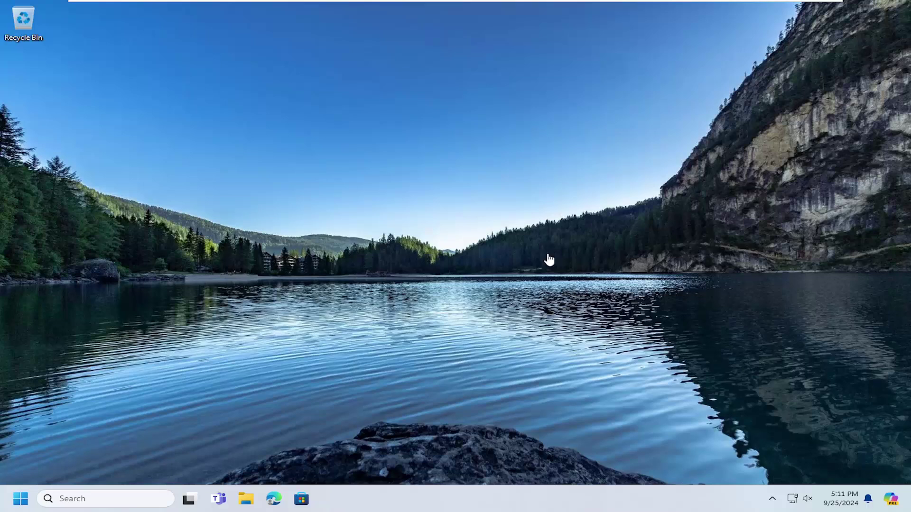
Search Start for cmd, run Command Prompt as administrator, and approve the UAC prompt
click(19, 505)
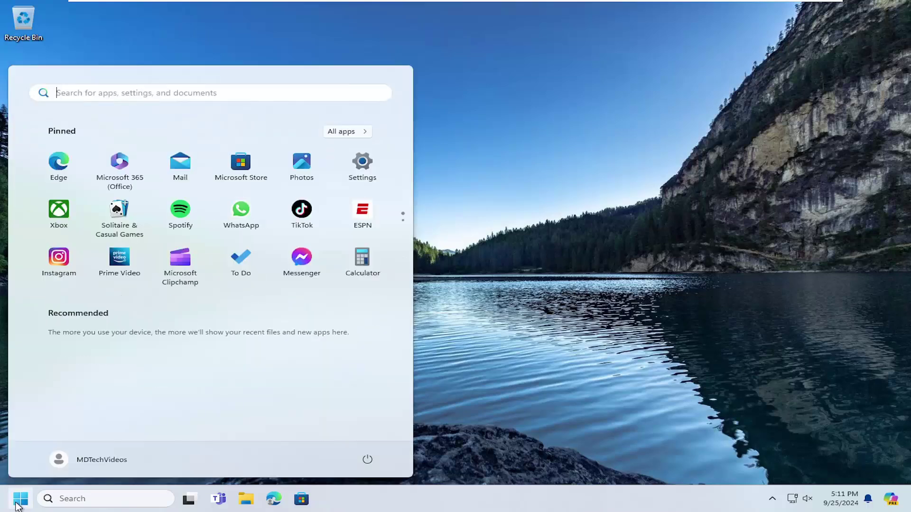
text(cmd)
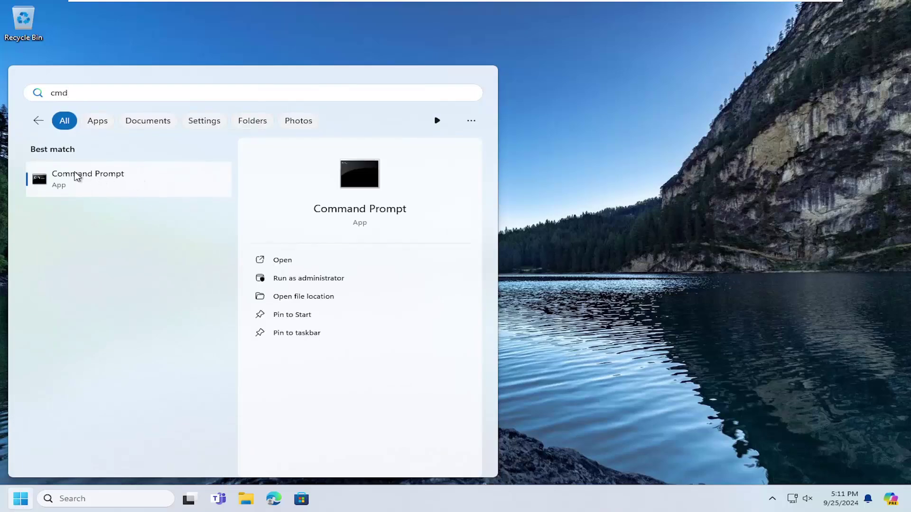
right_click(77, 177)
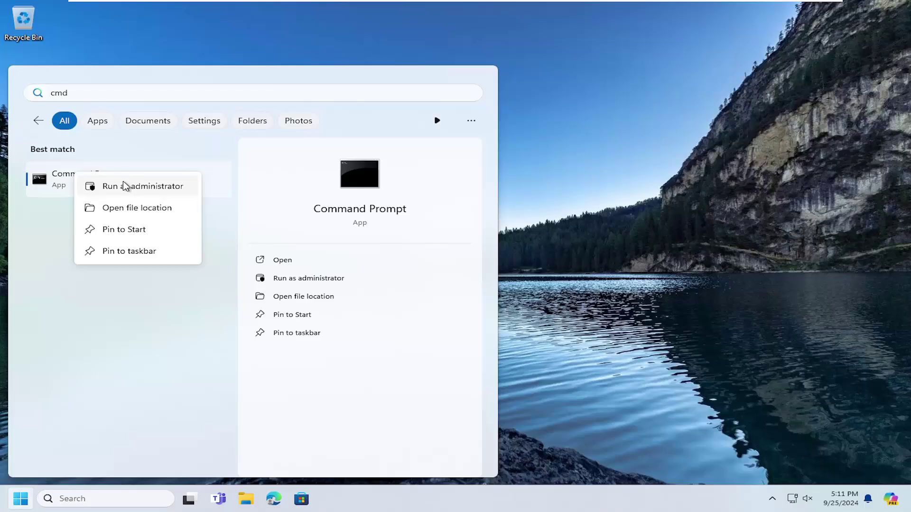
click(124, 186)
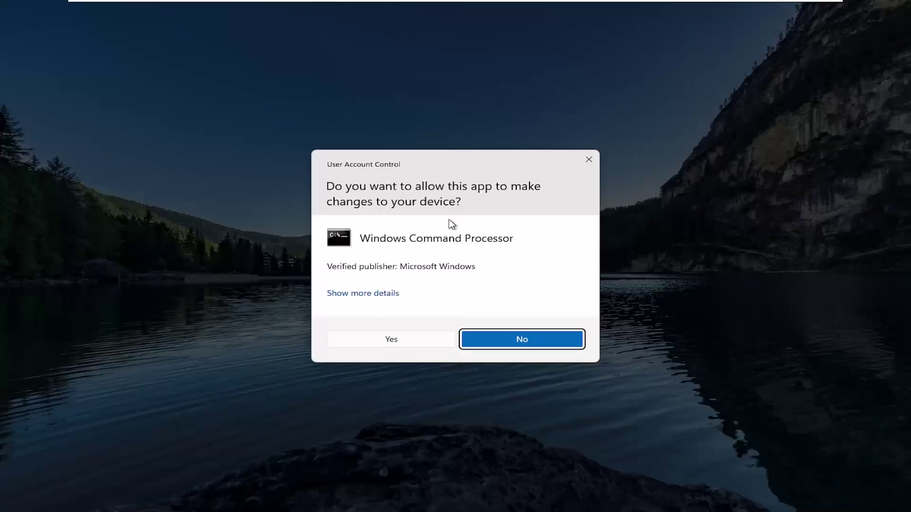
click(391, 340)
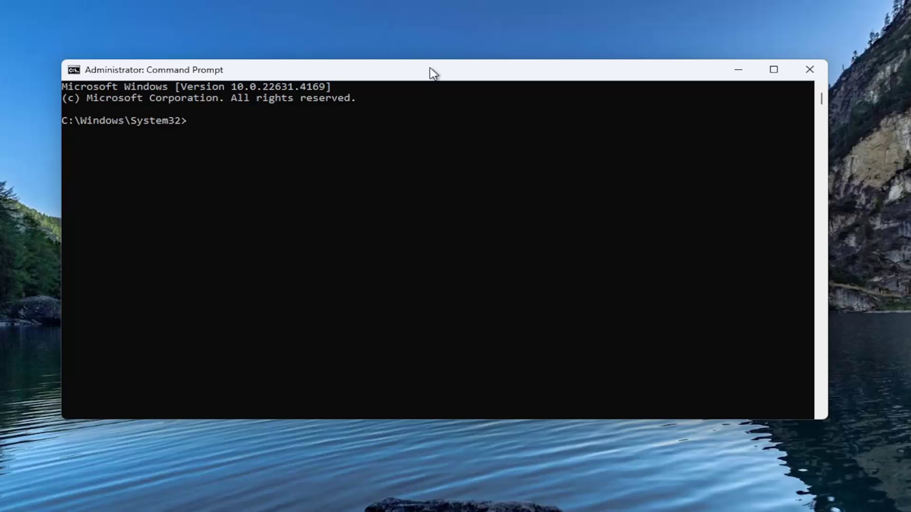
Paste and run DISM.exe /Online /Cleanup-image /Restorehealth until it completes successfully
right_click(395, 72)
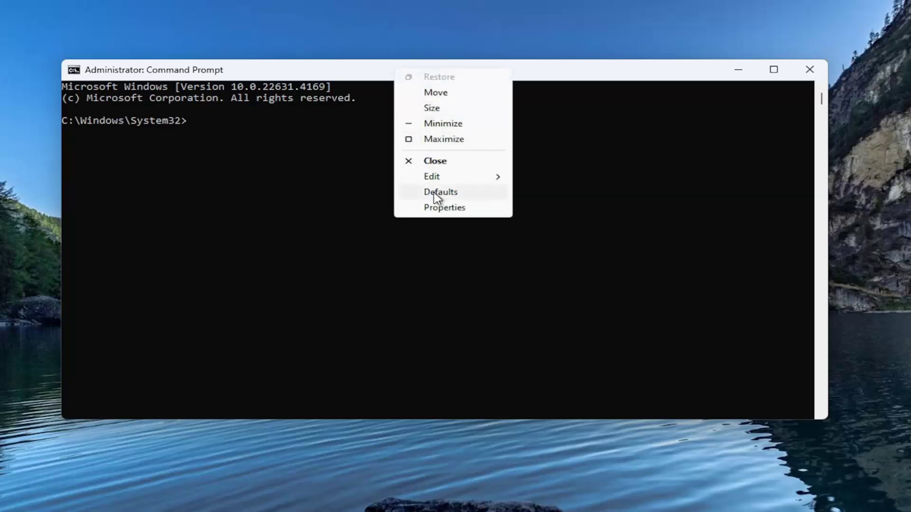
click(602, 211)
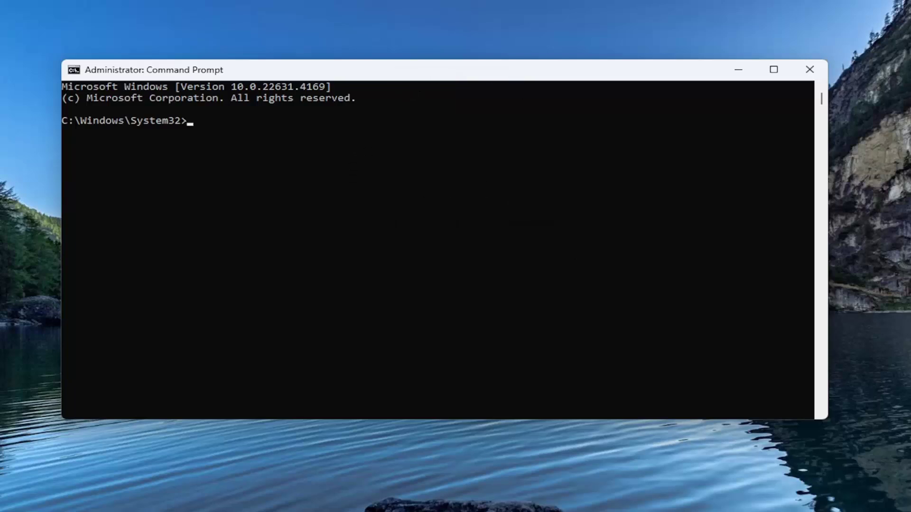
right_click(491, 174)
key(Return)
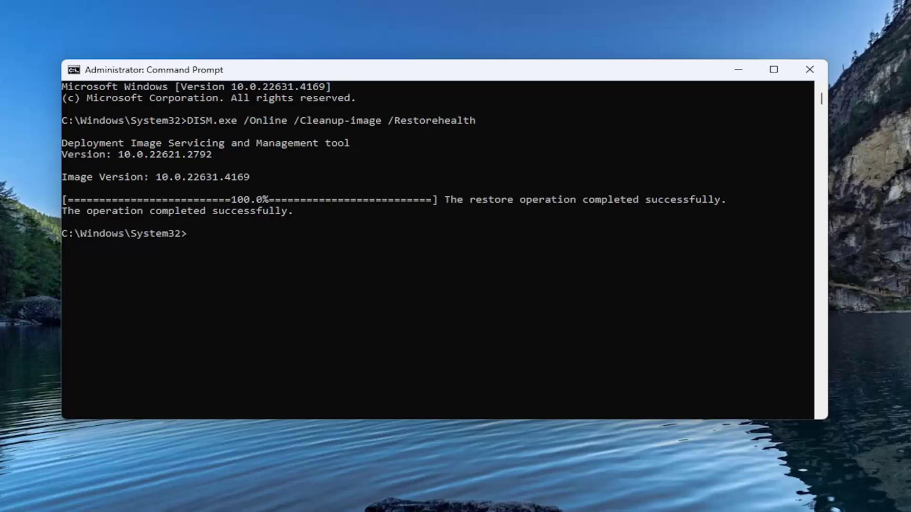
Paste and run sfc /scannow until it reports no integrity violations
right_click(402, 74)
mouse_move(440, 177)
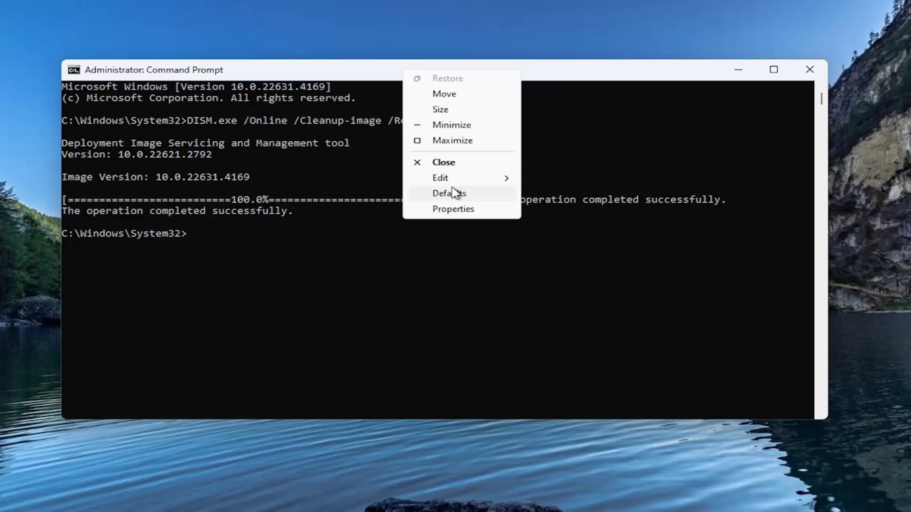
click(558, 208)
click(470, 237)
text(sfc /scannow)
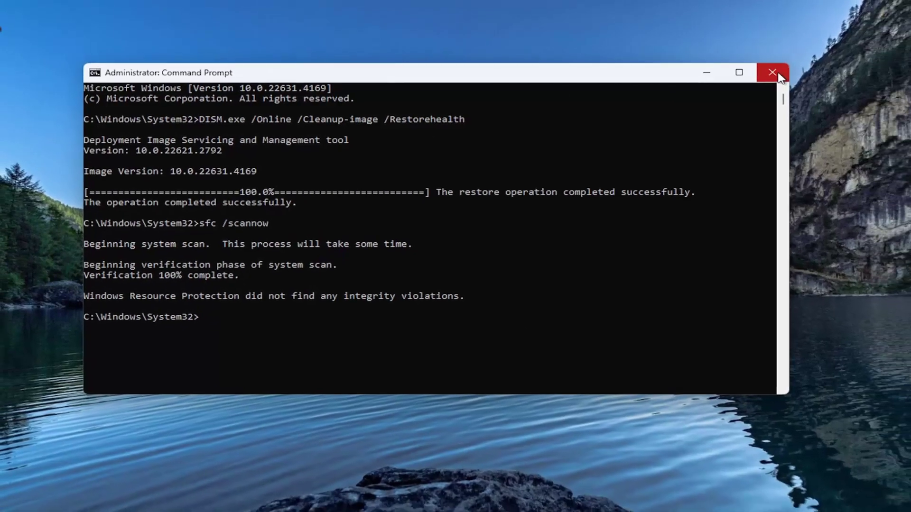
Close Command Prompt and open the Start button's quick links menu with Shut down or sign out
click(778, 76)
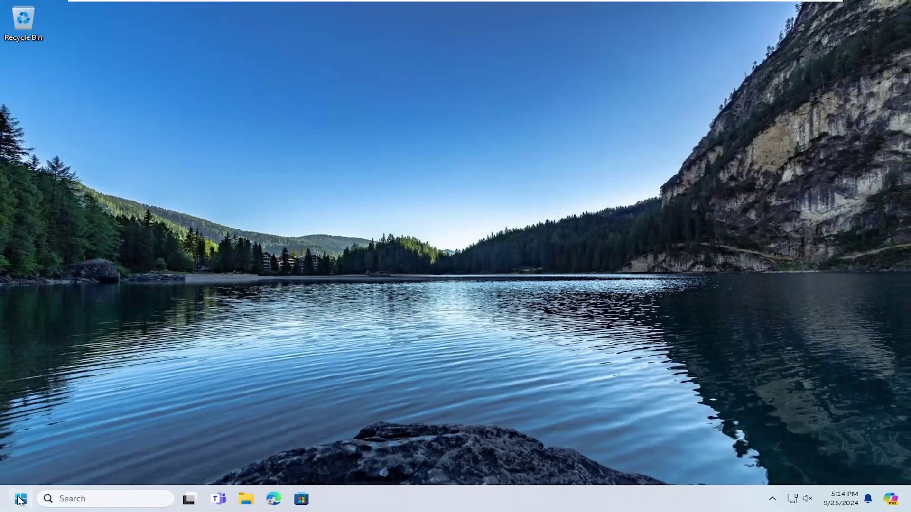
right_click(20, 498)
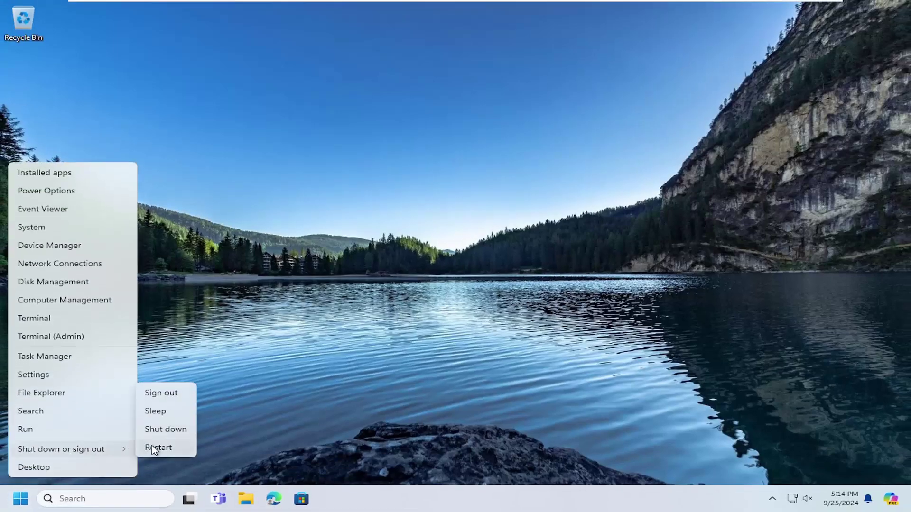